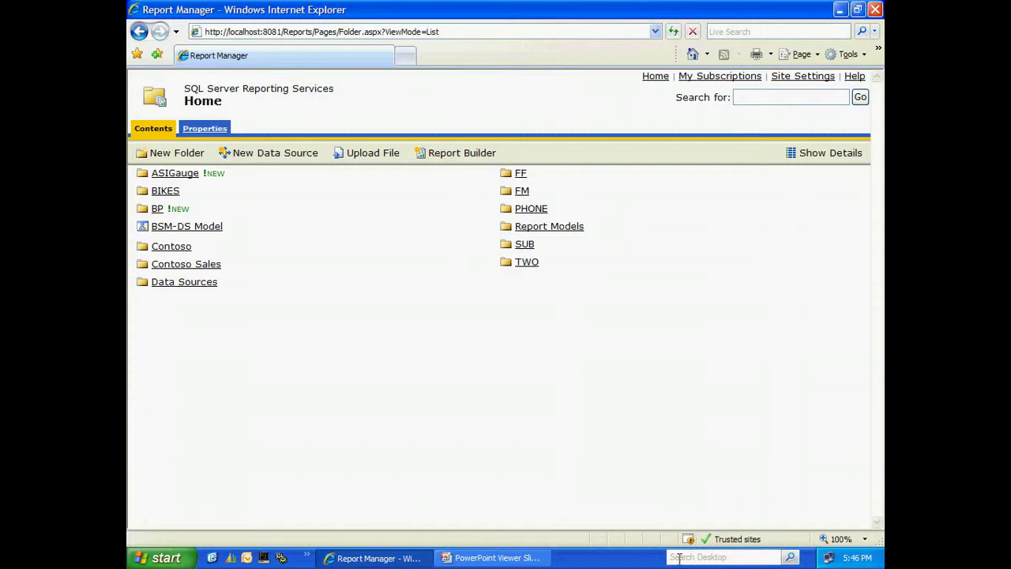
Step: Create a new Table (columnar) report using the TWO_PurchaseOrderProcessing data source
left_click(433, 158)
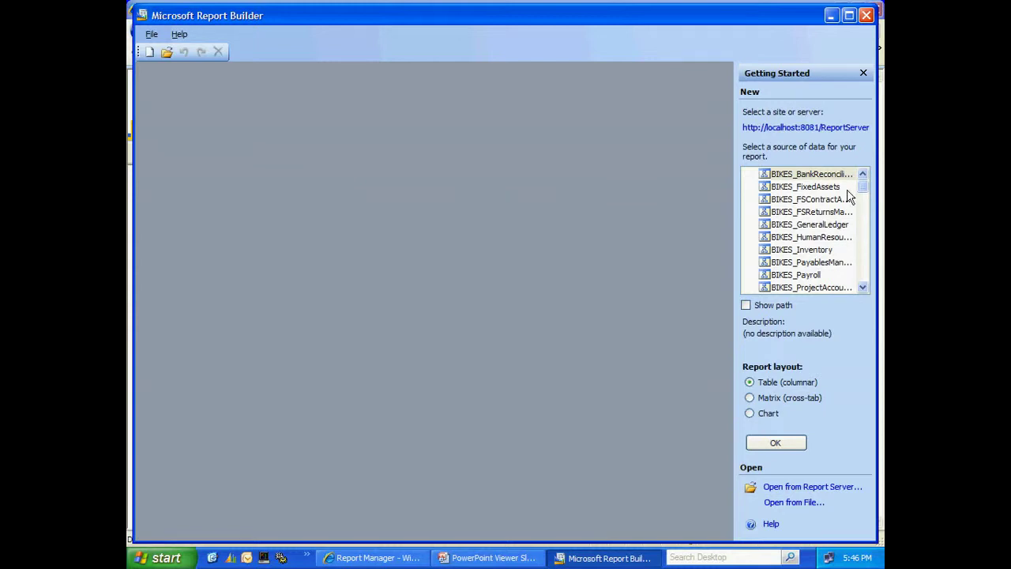
left_click_drag(861, 197, 863, 288)
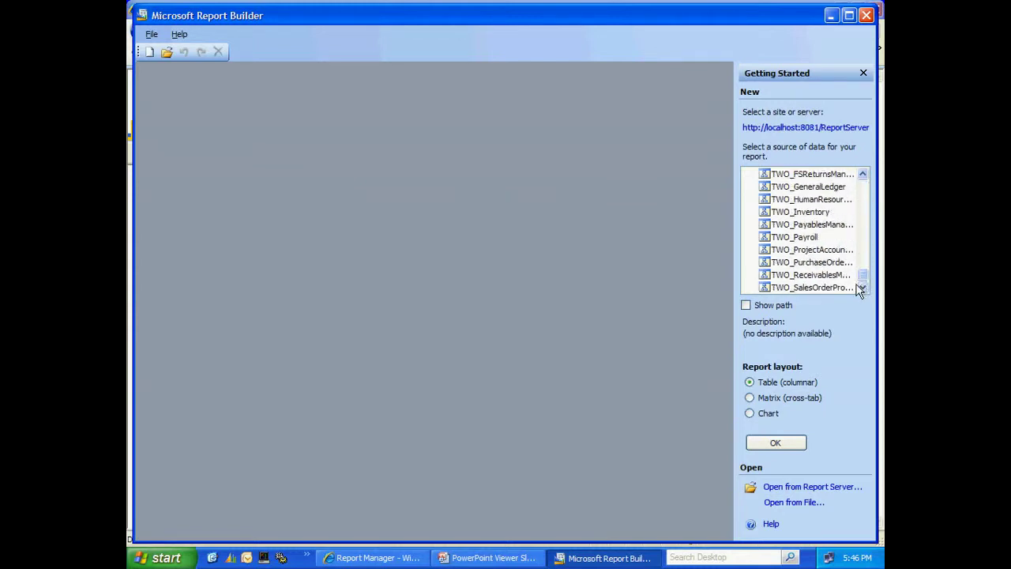
left_click(809, 263)
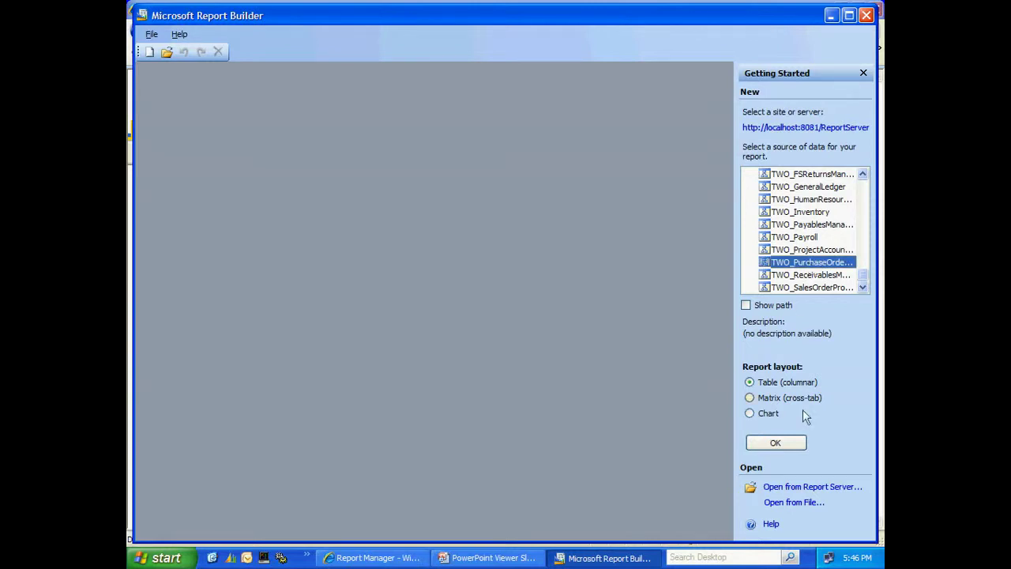
left_click(787, 444)
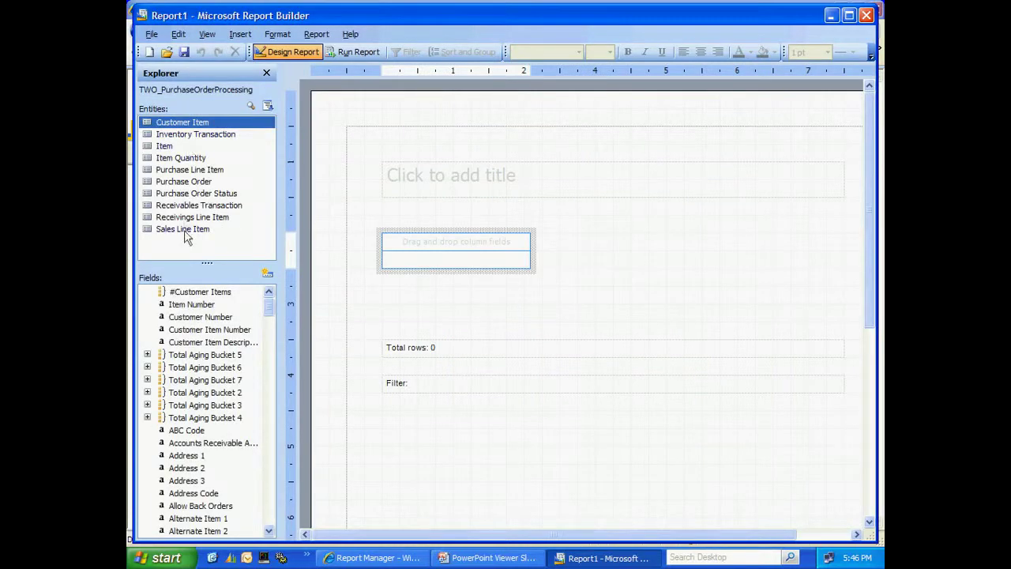
Step: Add PO Number, PO Line Status, Item Number, QTY Ordered and Extended Cost columns, then preview the report
left_click(191, 169)
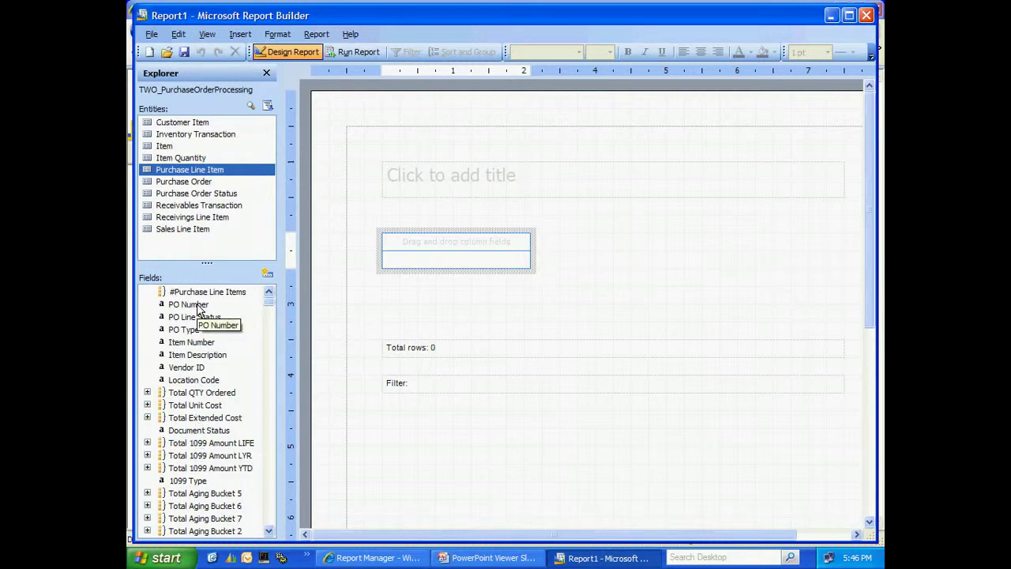
left_click_drag(197, 305, 398, 253)
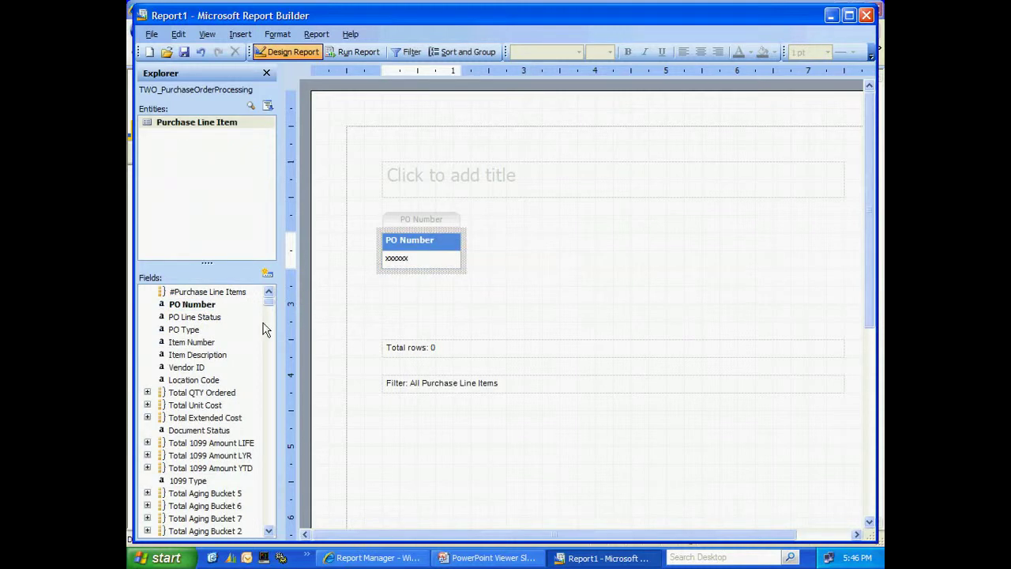
left_click_drag(188, 319, 463, 266)
left_click_drag(202, 343, 499, 284)
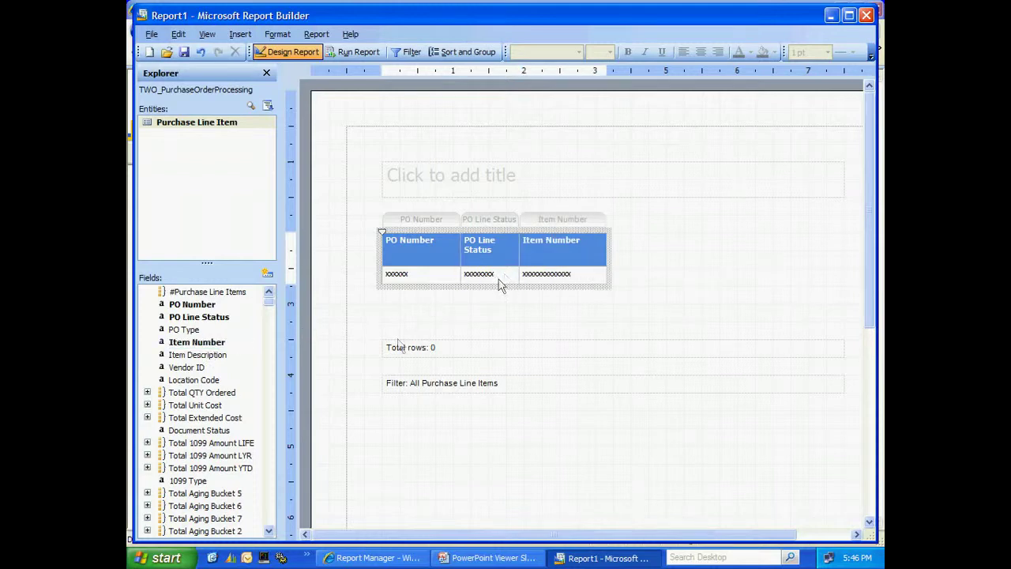
left_click(146, 393)
left_click_drag(196, 406, 605, 281)
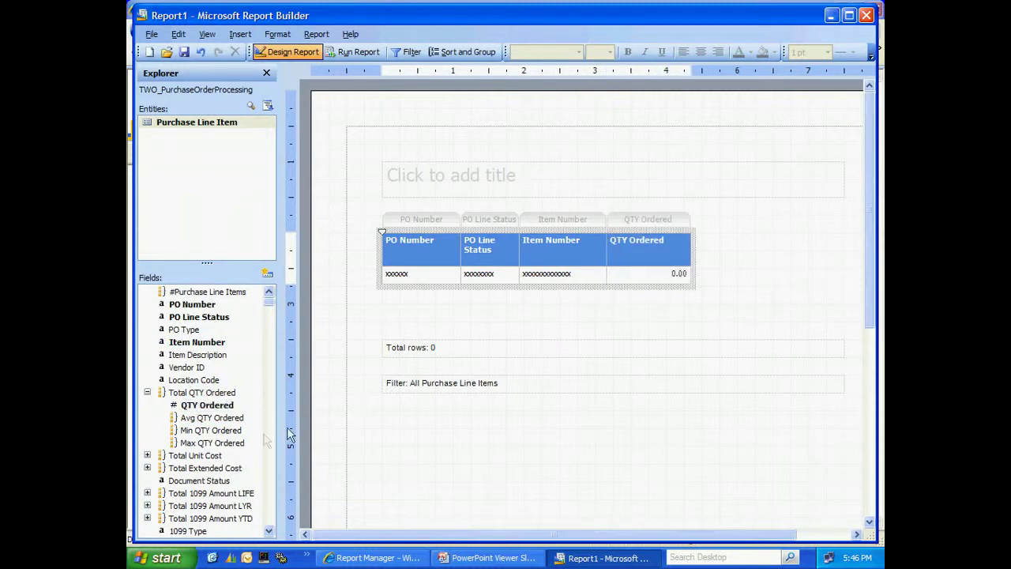
left_click(147, 468)
left_click_drag(194, 480, 679, 276)
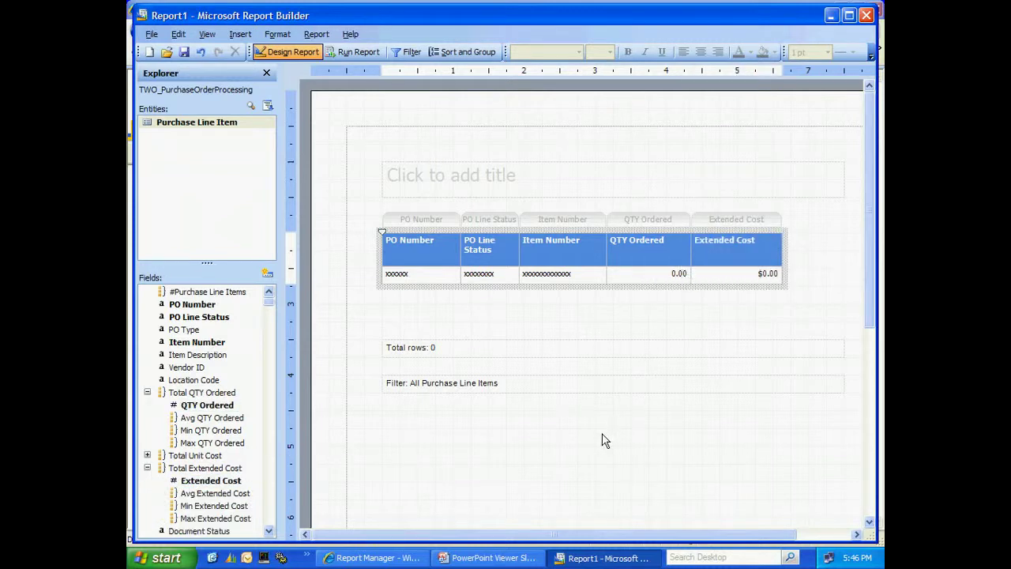
left_click(353, 53)
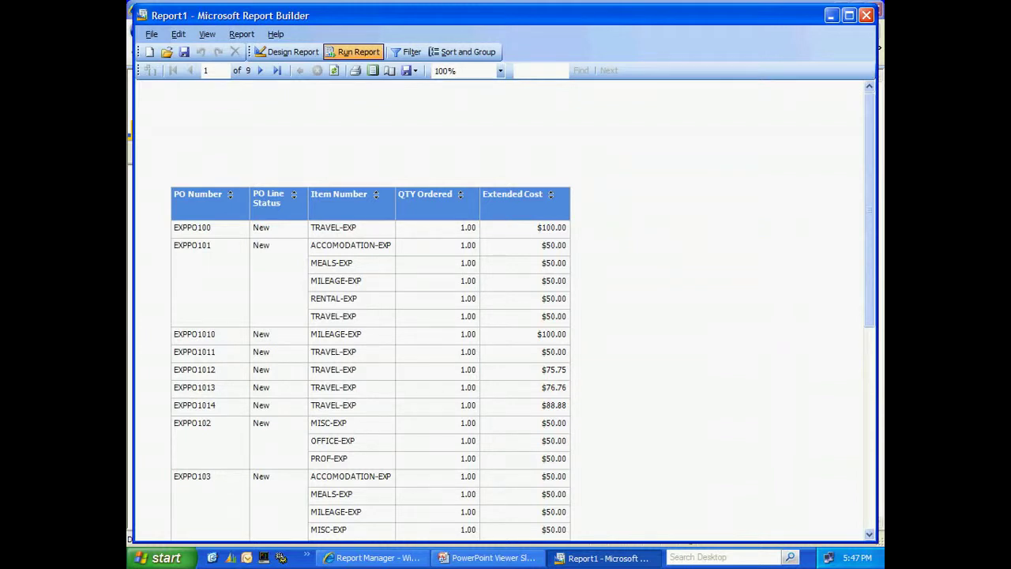
Step: Insert a Vendor ID column after PO Number, then view the Extended Cost header's Format settings without changing them
left_click(273, 54)
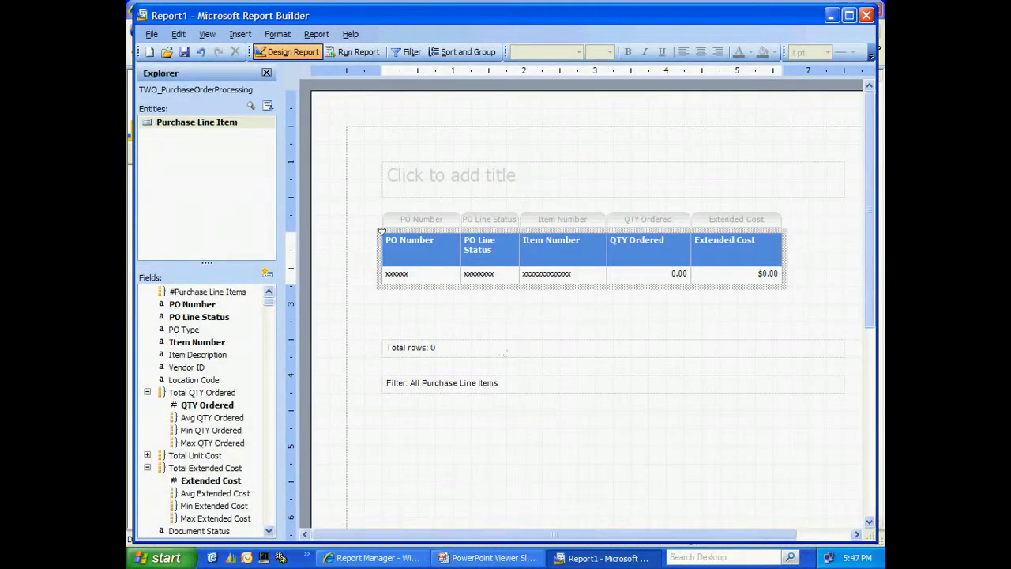
left_click_drag(188, 368, 468, 269)
left_click(799, 259)
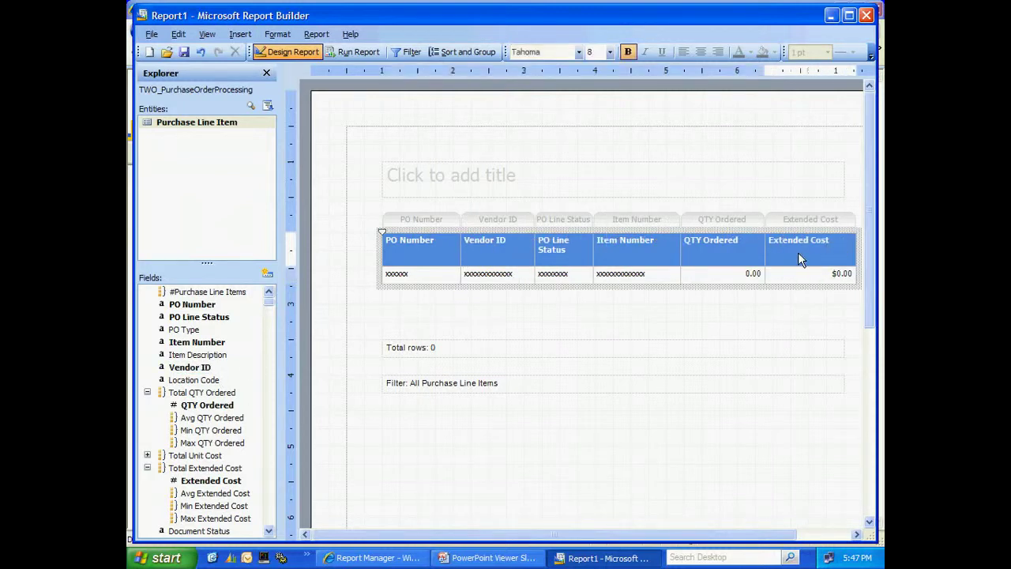
right_click(800, 259)
left_click(802, 267)
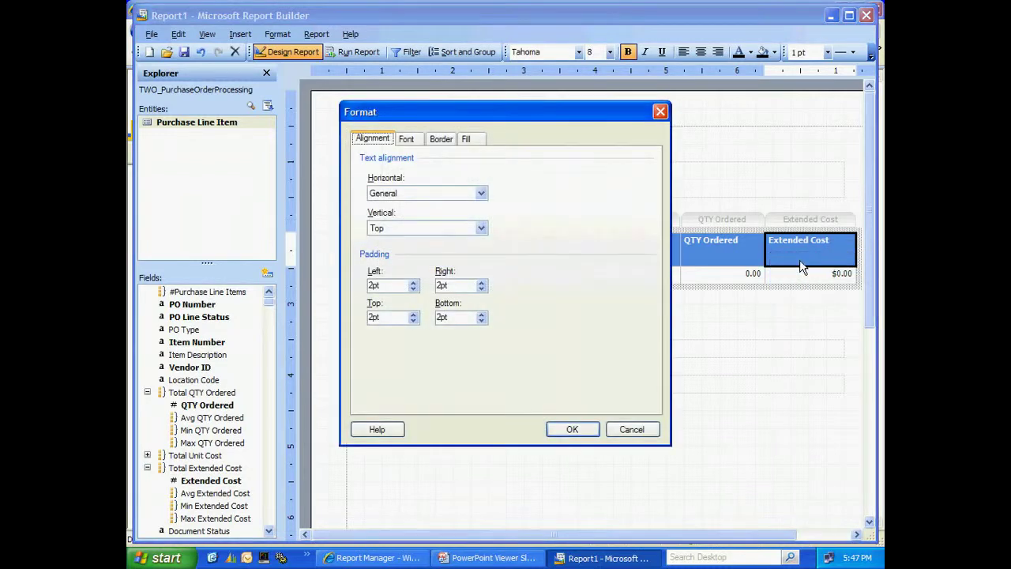
left_click(624, 430)
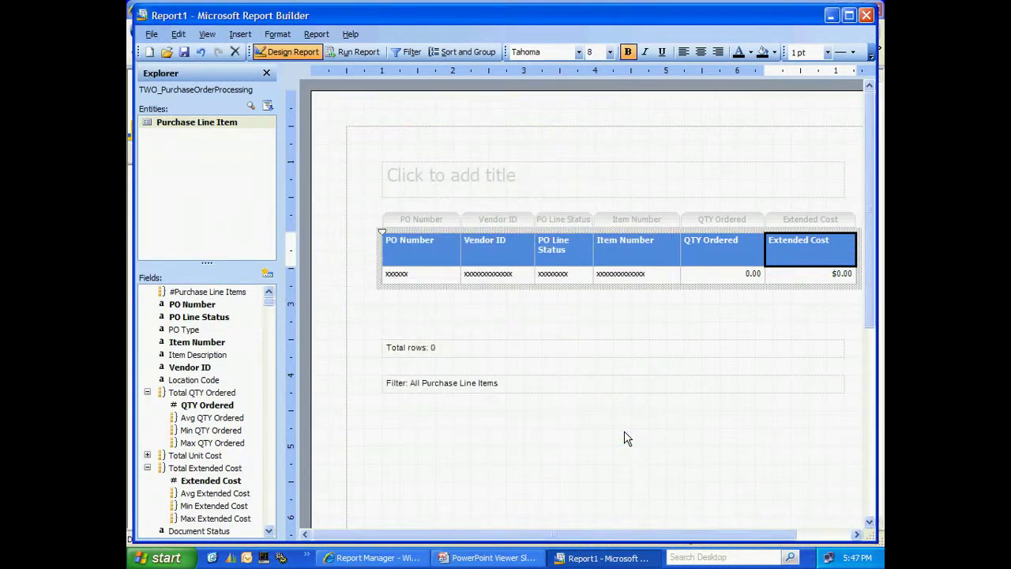
Step: Preview the six-column report with vendor IDs, then return to the design layout
left_click(356, 52)
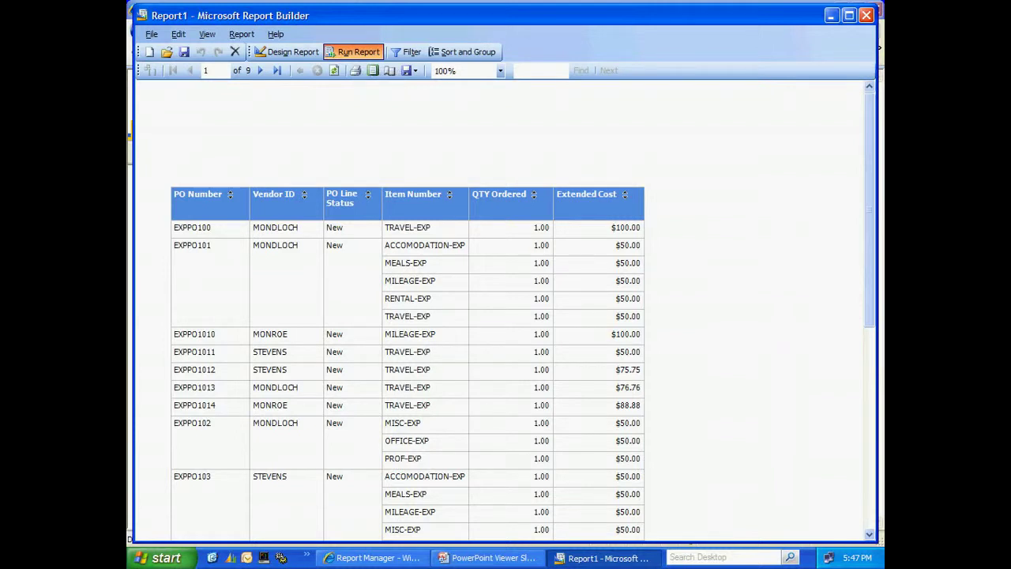
left_click(289, 52)
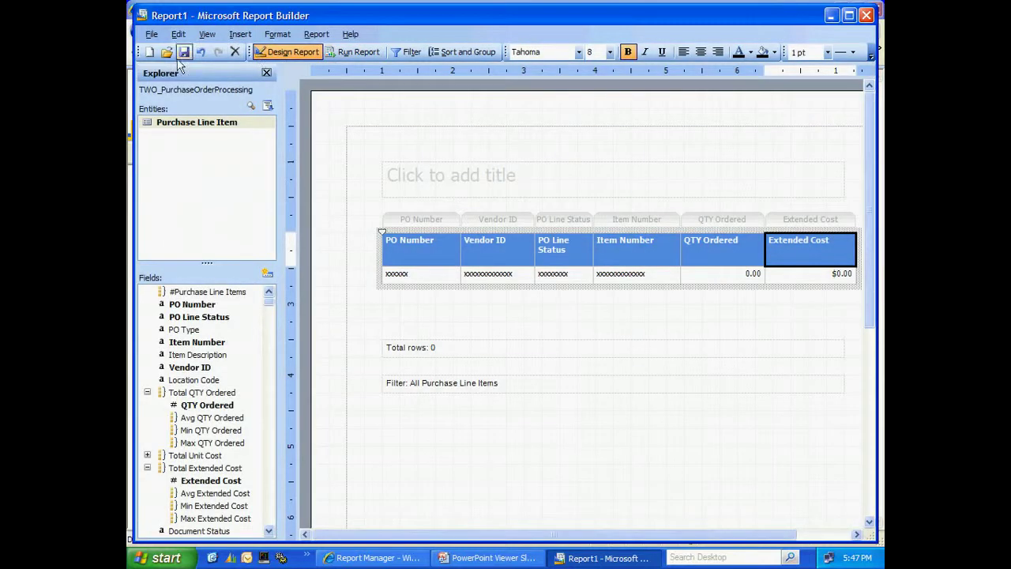
Step: Save the report to ReportServer's TWO folder under the name 'New PO Line Report'
left_click(183, 52)
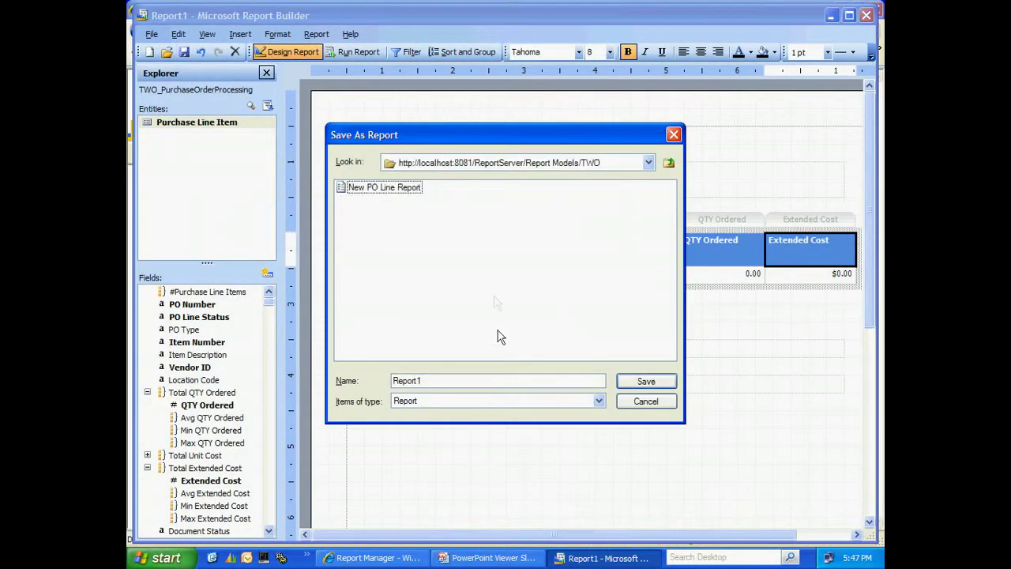
left_click(648, 162)
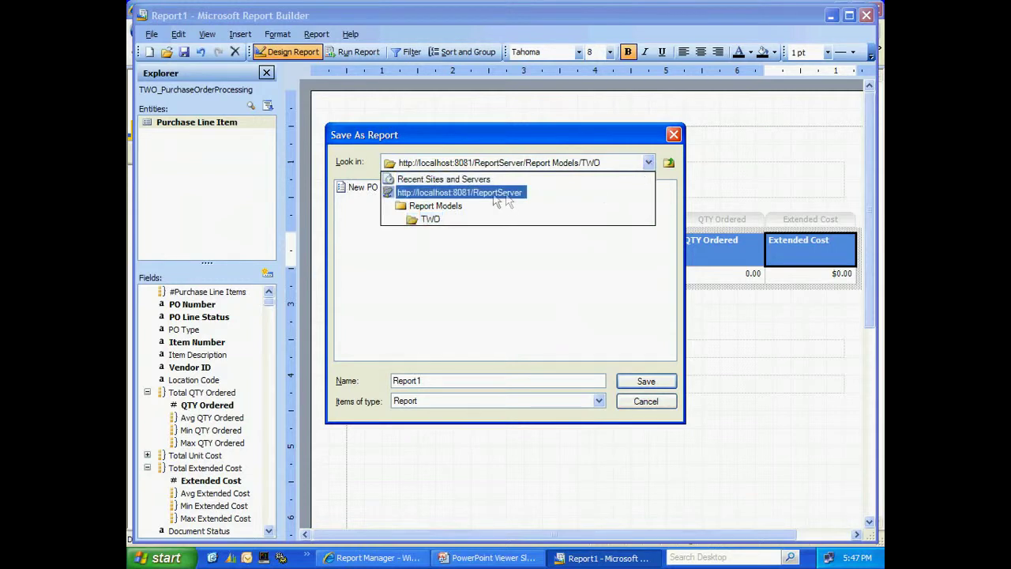
left_click(504, 193)
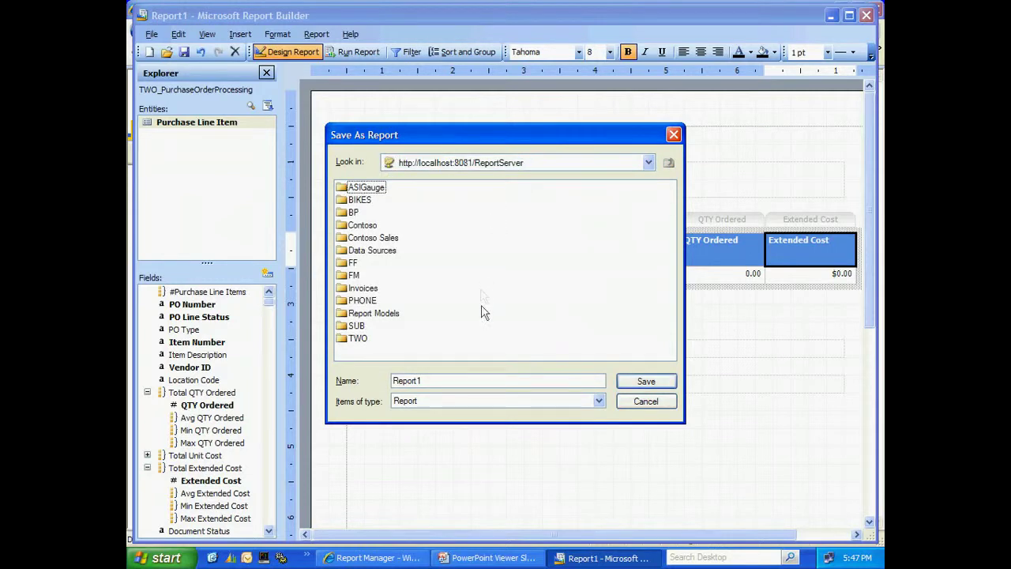
double_click(342, 340)
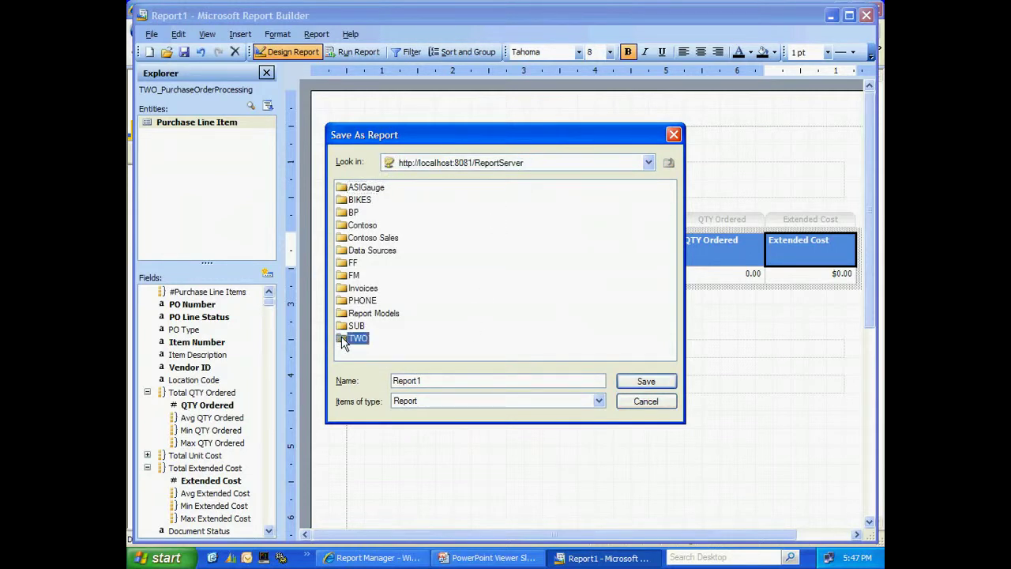
double_click(433, 380)
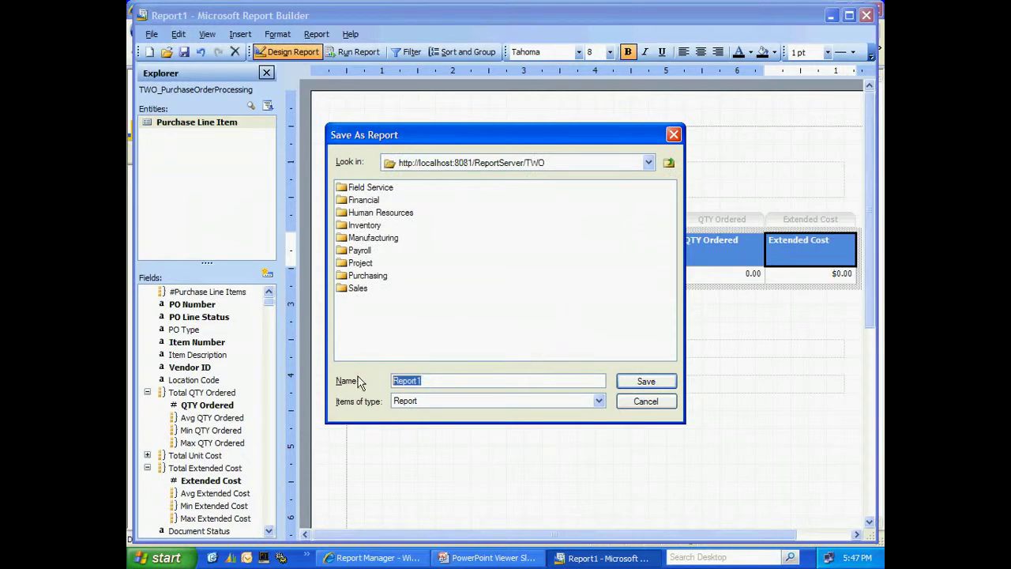
type("New PO Line Report")
left_click(638, 384)
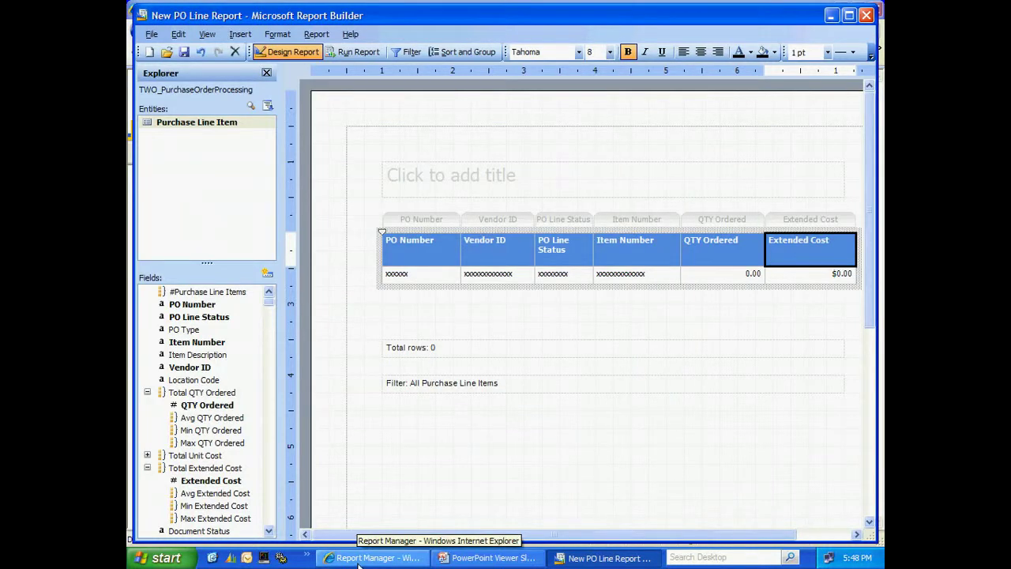
Step: In the Report Manager browser window, open the TWO folder and then New PO Line Report
left_click(392, 555)
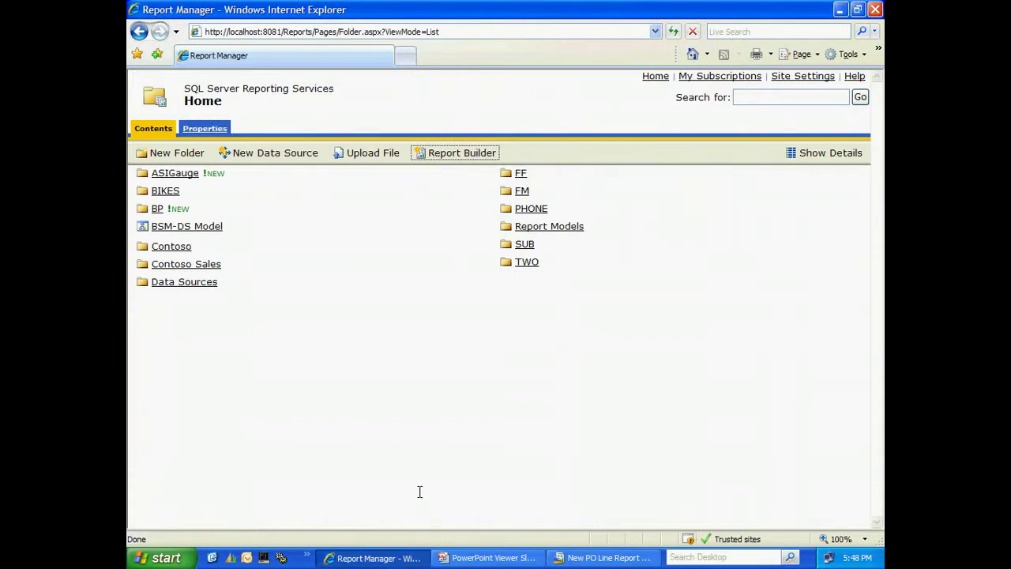
left_click(525, 263)
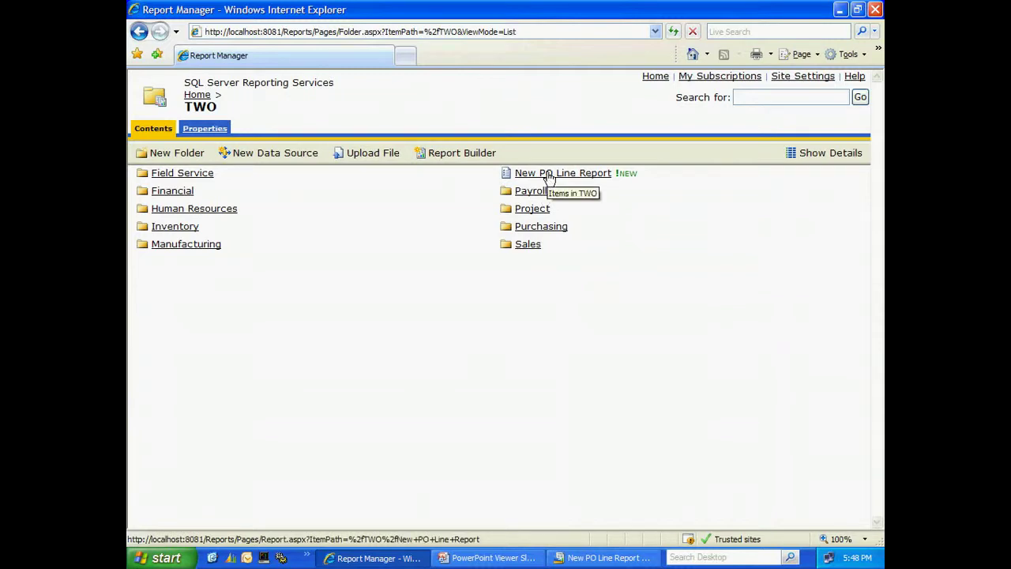
left_click(551, 174)
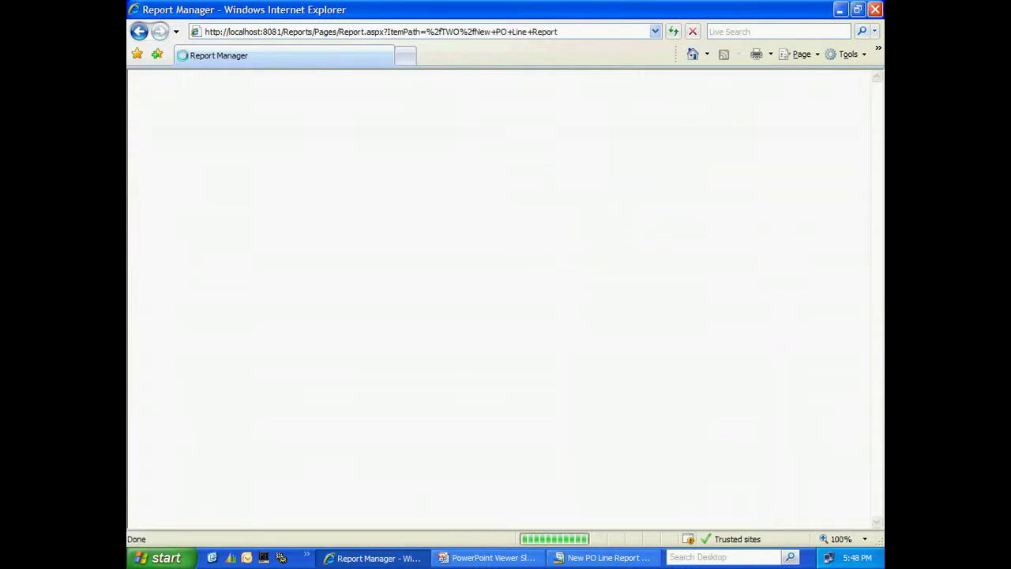